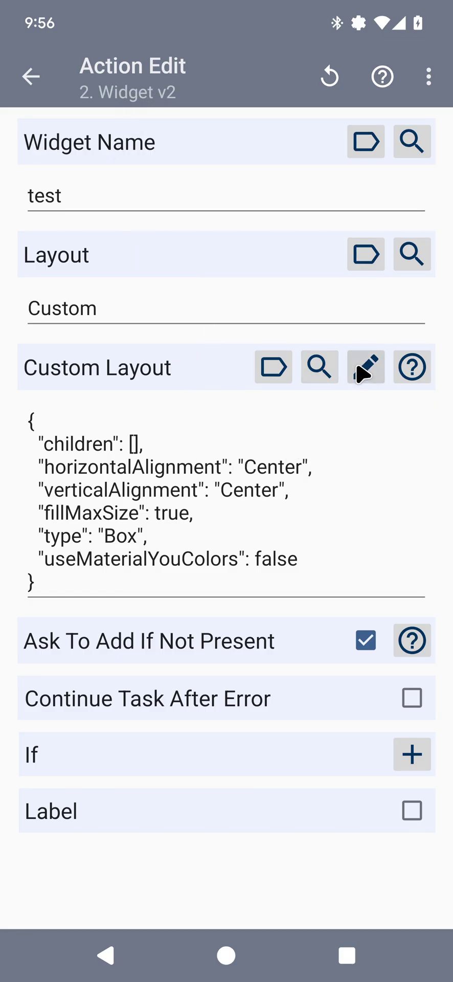
# Open the visual layout editor for the widget's custom layout.
pyautogui.click(309, 376)
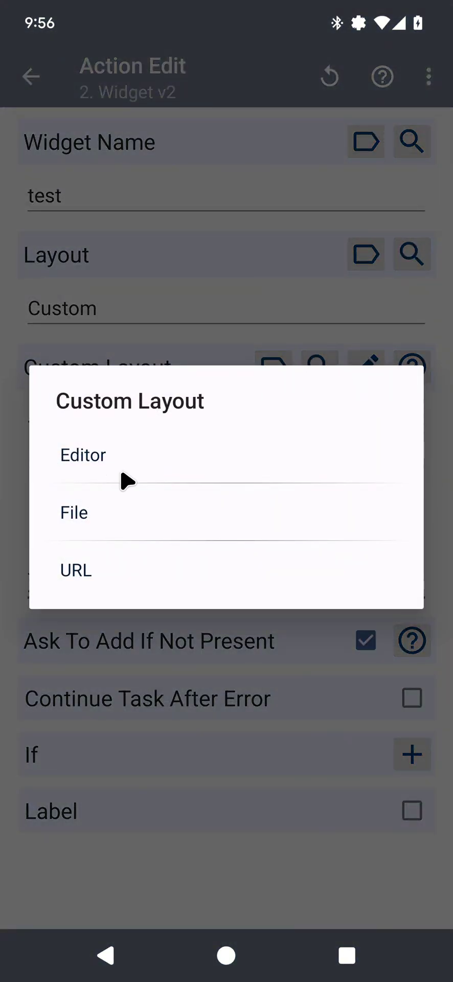
pyautogui.click(122, 652)
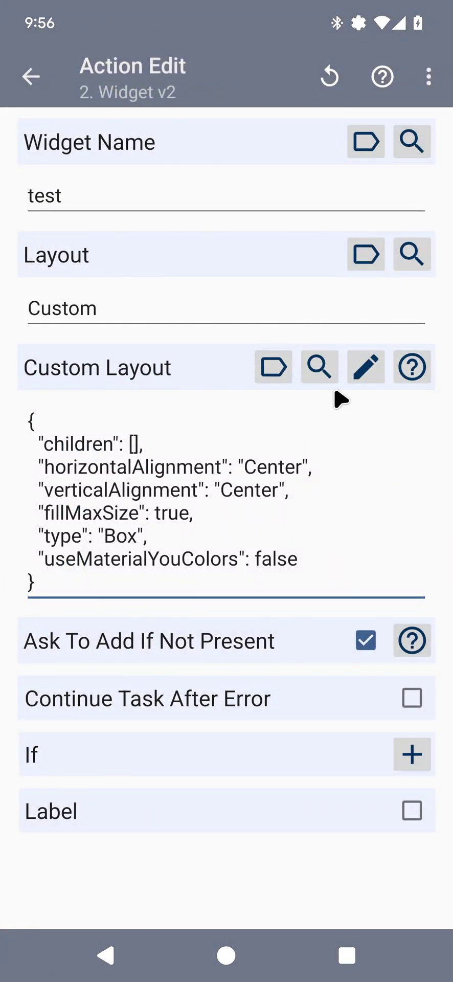
pyautogui.click(358, 371)
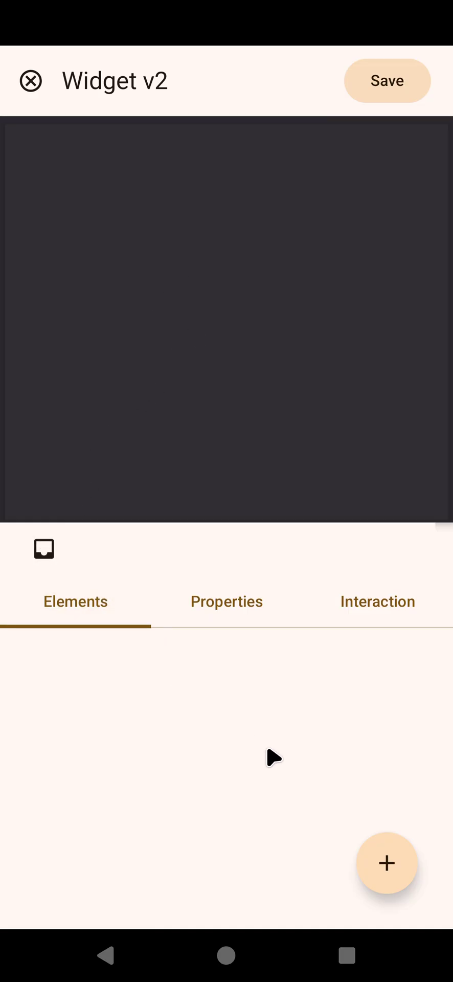
# Add an Image element to the widget and set its URL to the copied Unsplash photo link.
pyautogui.click(358, 854)
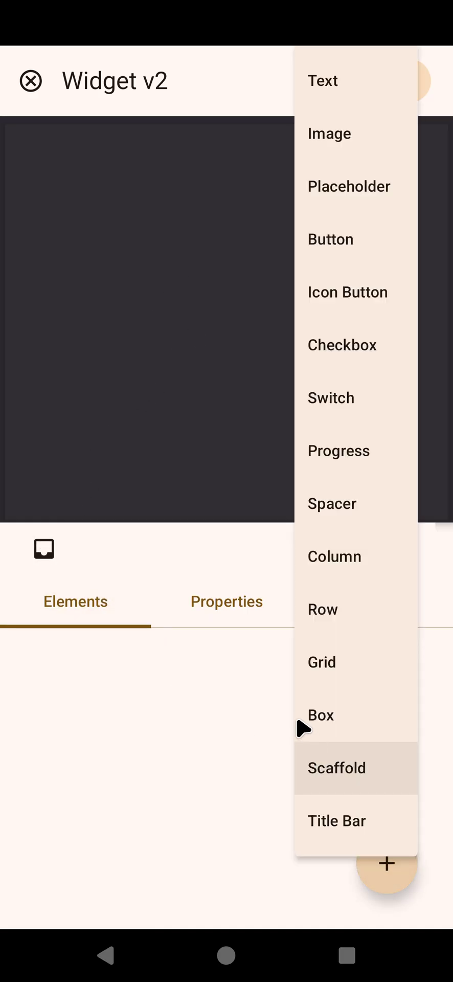
pyautogui.click(323, 152)
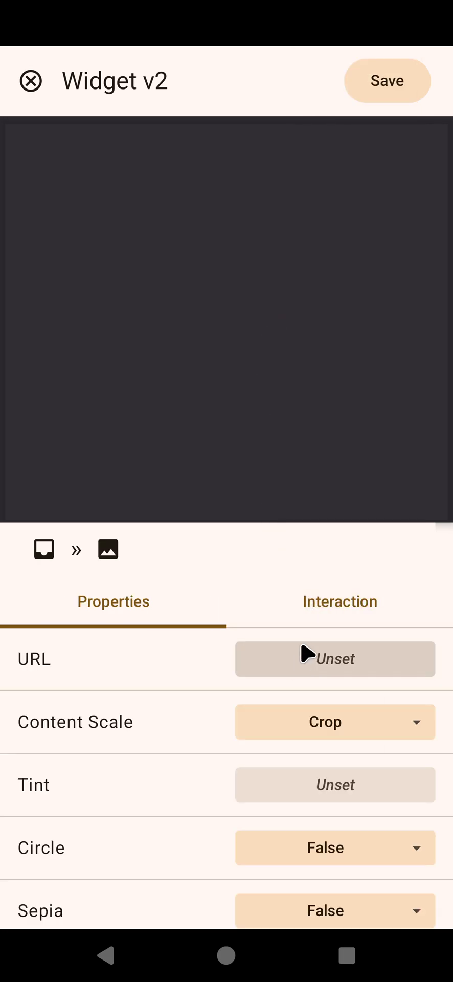
pyautogui.click(301, 646)
pyautogui.hotkey('ctrl', 'v')
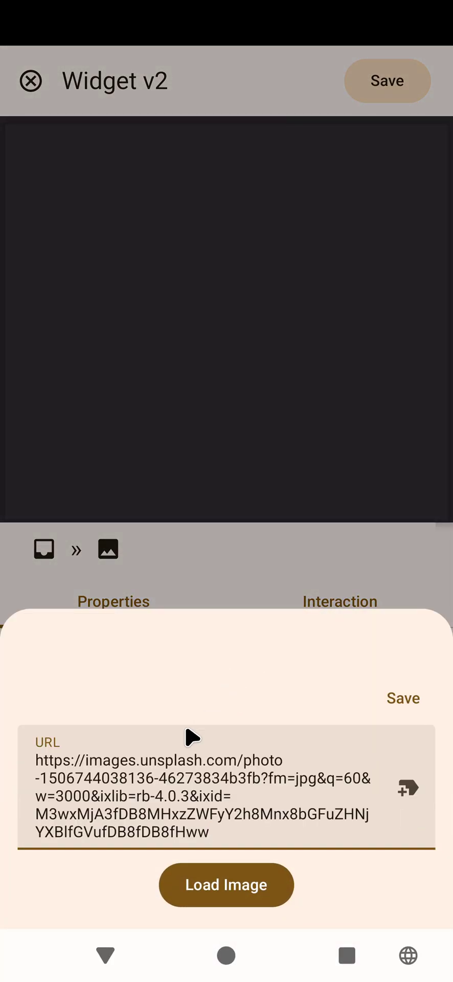
pyautogui.click(386, 699)
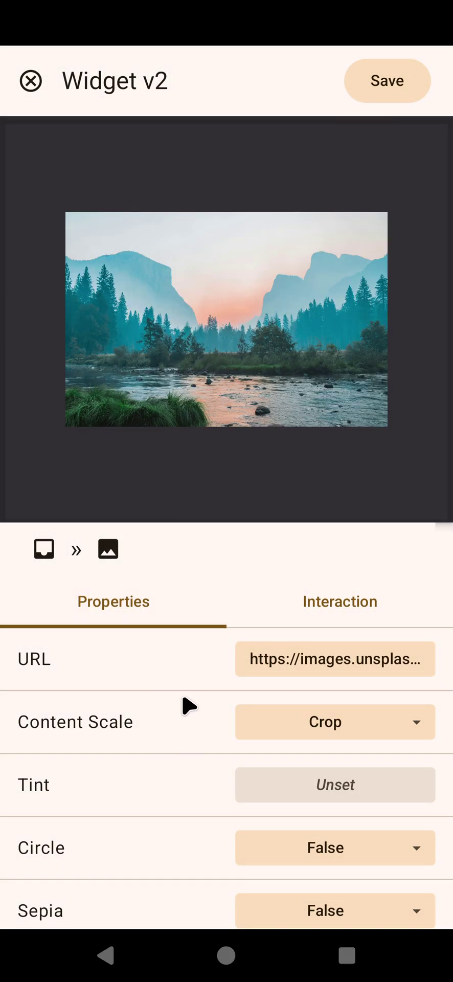
# Set the image's size to Fill.
pyautogui.scroll(-5, 182, 685)
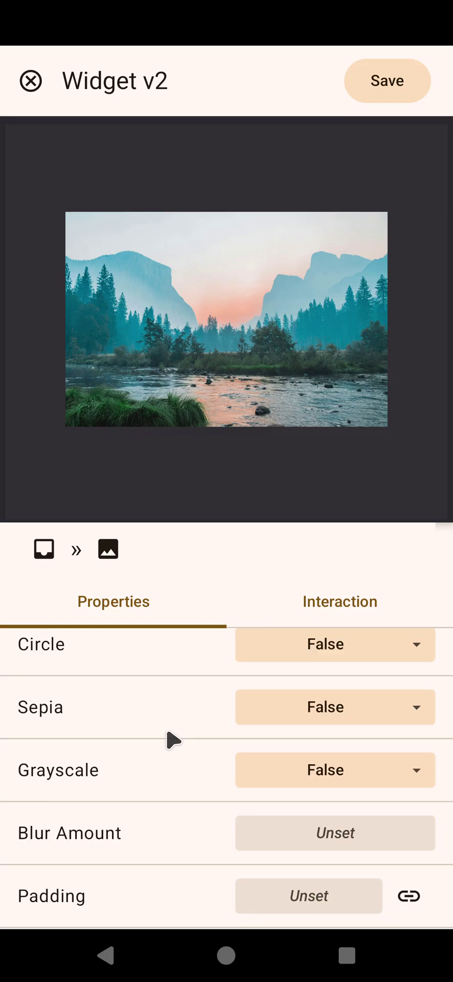
pyautogui.scroll(-2, 168, 732)
pyautogui.click(292, 756)
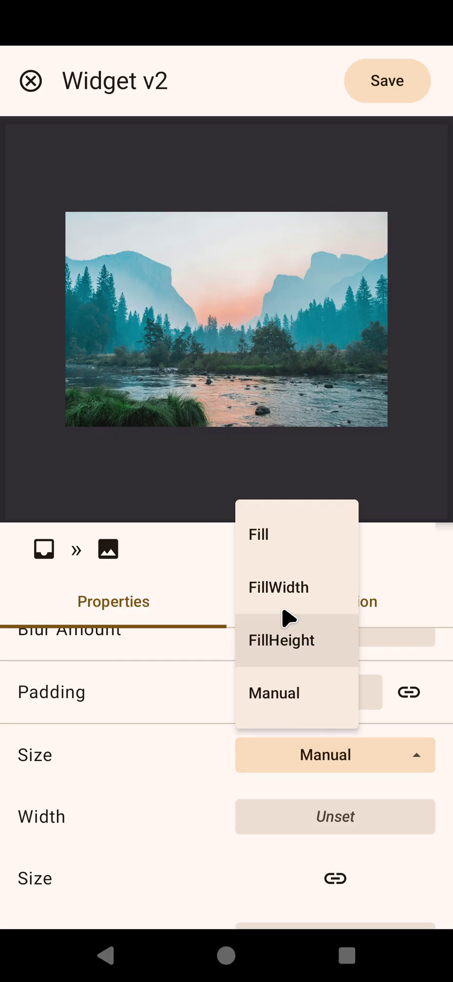
pyautogui.click(280, 540)
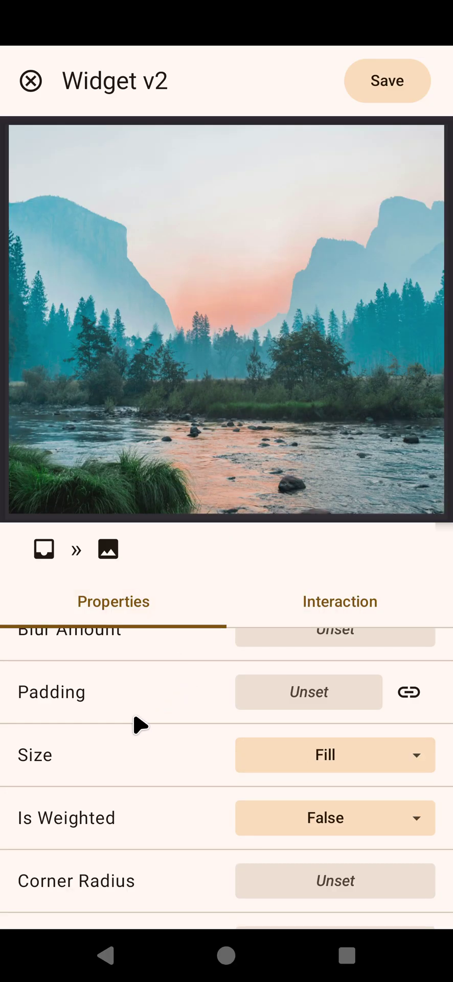
# Set the image's blur amount to 5.
pyautogui.scroll(3, 133, 709)
pyautogui.click(283, 744)
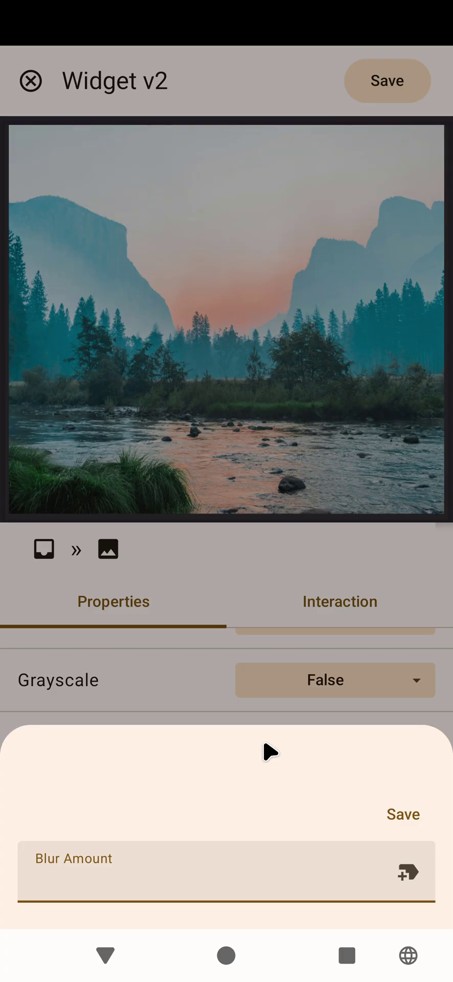
pyautogui.write('5')
pyautogui.click(377, 756)
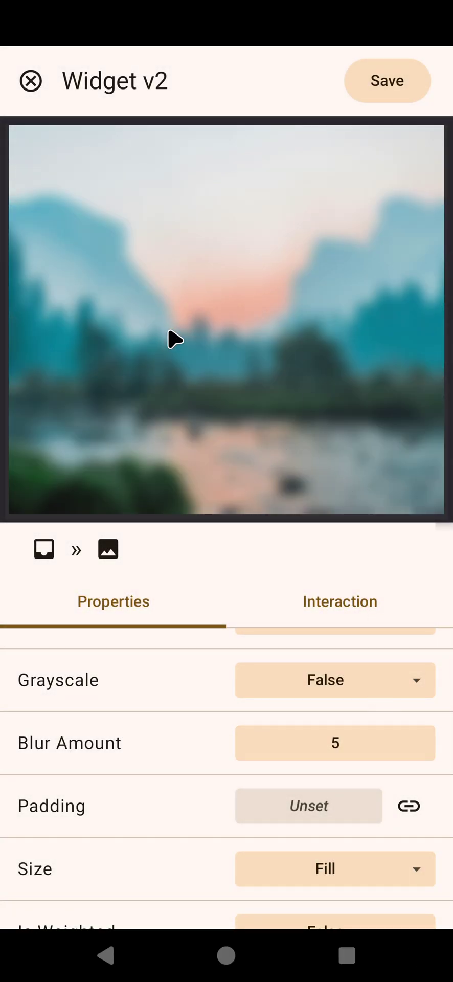
# Change the image's blur amount to 50.
pyautogui.click(324, 738)
pyautogui.press('Return')
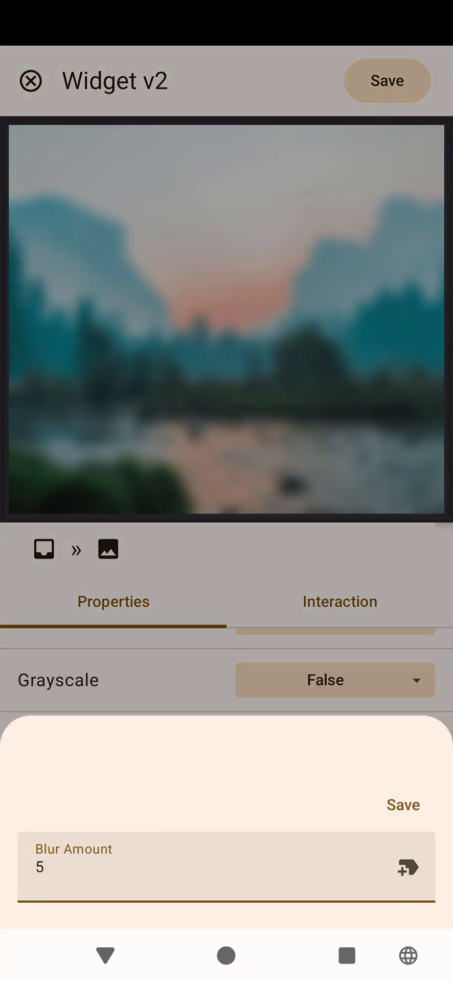
pyautogui.press('BackSpace')
pyautogui.write('0')
pyautogui.click(376, 765)
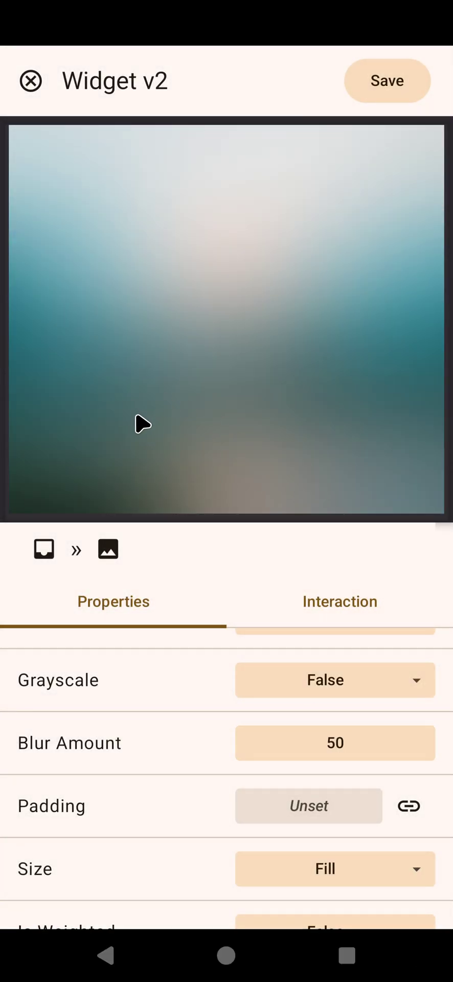
# Set the image's blur amount to 4.
pyautogui.click(328, 743)
pyautogui.press('BackSpace')
pyautogui.write('4')
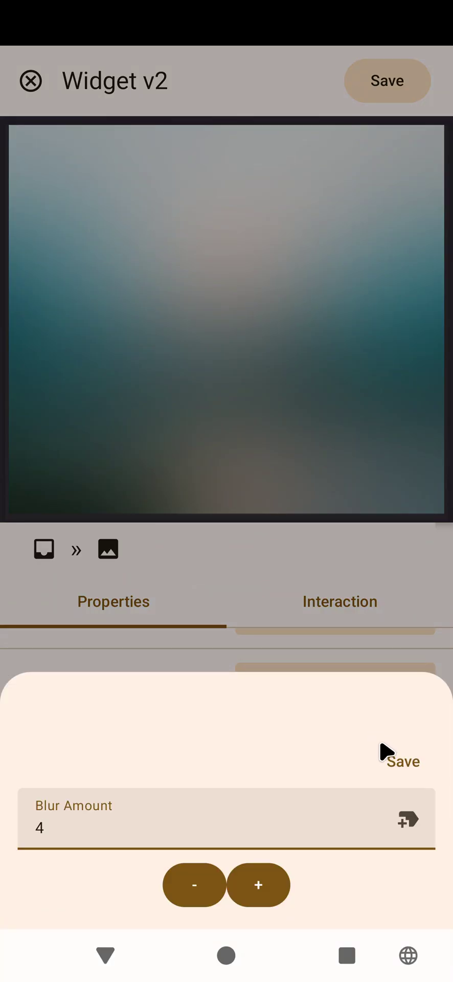
pyautogui.click(387, 760)
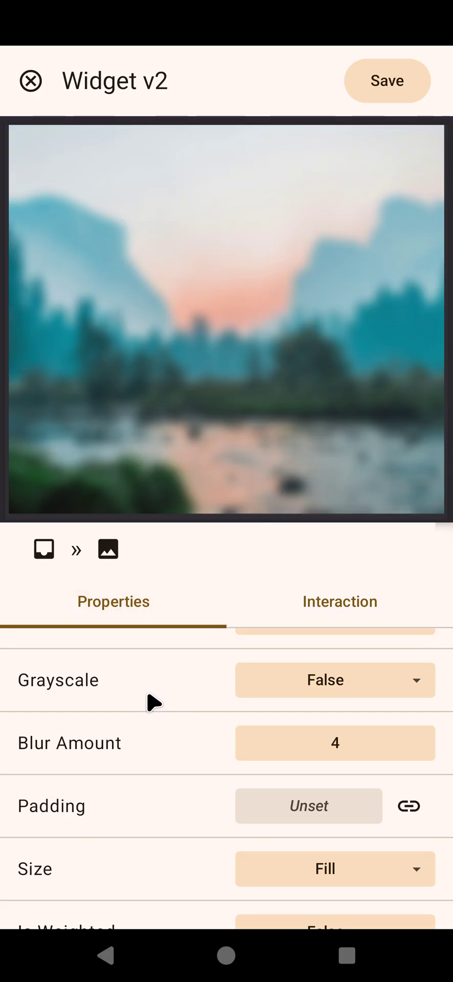
# Return to the root box and add a Progress element to it.
pyautogui.click(44, 549)
pyautogui.click(368, 865)
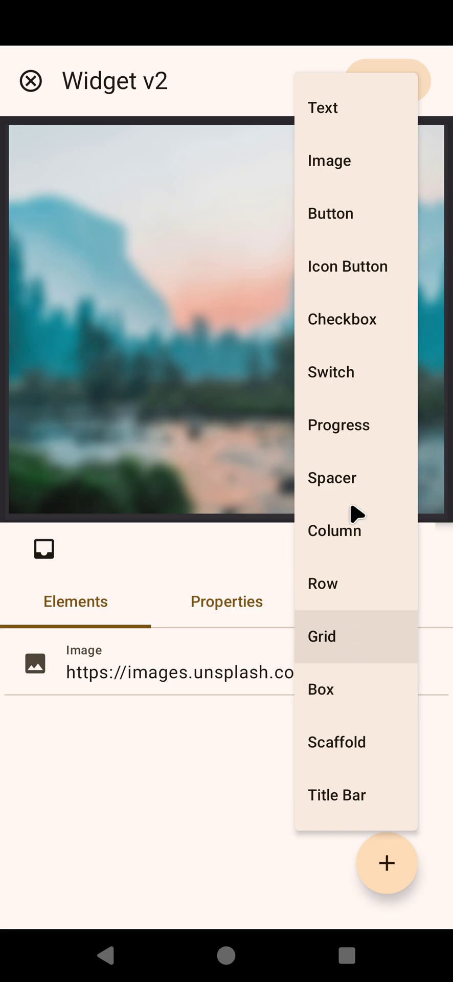
pyautogui.click(333, 424)
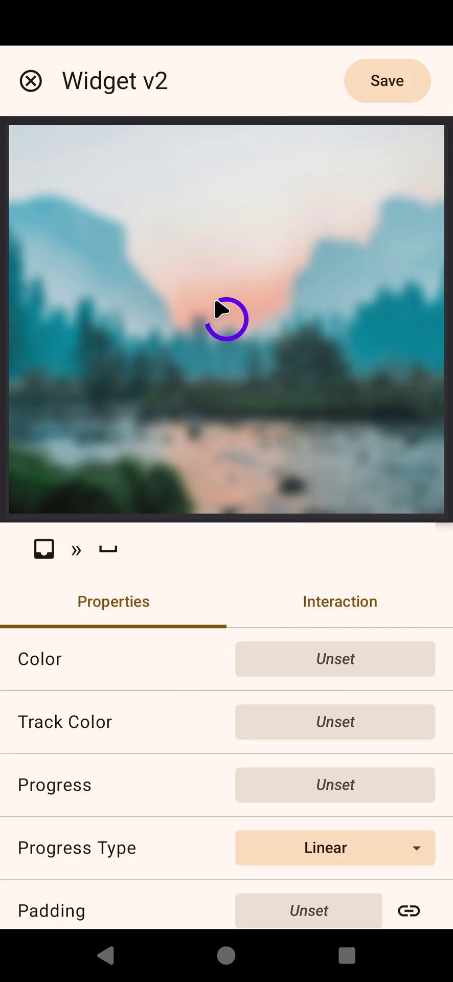
# Set the progress element's type to Circle and its progress value to 57.
pyautogui.click(284, 847)
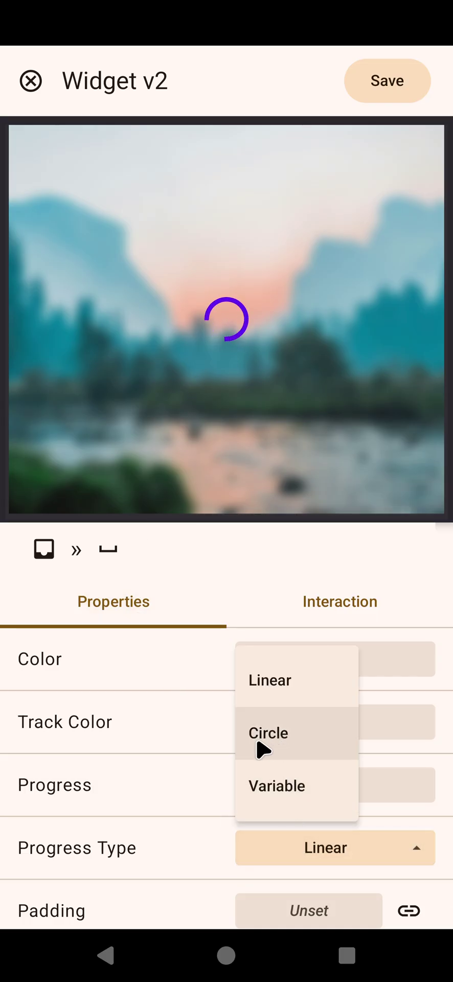
pyautogui.click(262, 742)
pyautogui.click(279, 781)
pyautogui.write('57')
pyautogui.click(403, 762)
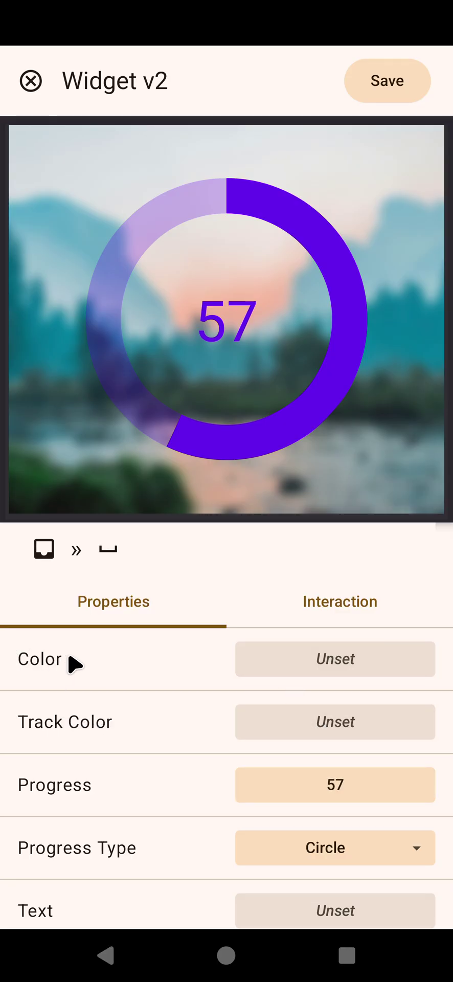
# Set the progress ring's color to the custom bright green #19FF00.
pyautogui.click(289, 661)
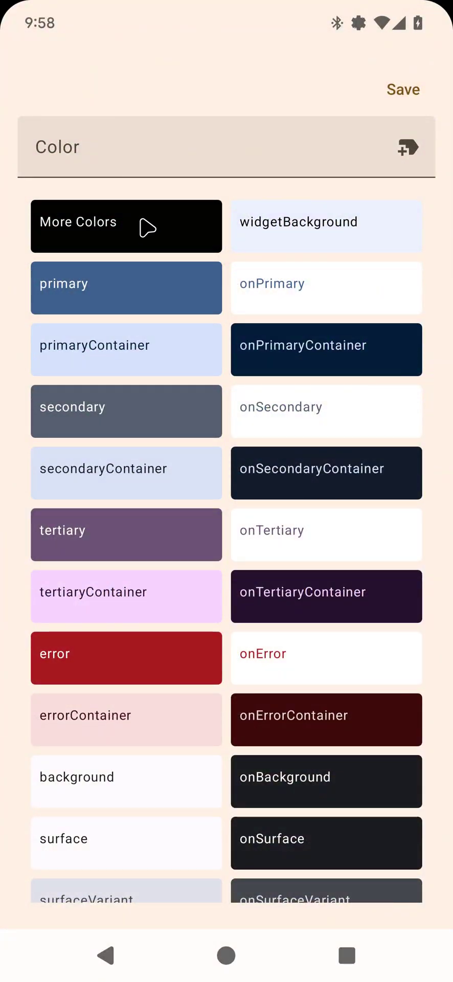
pyautogui.click(147, 228)
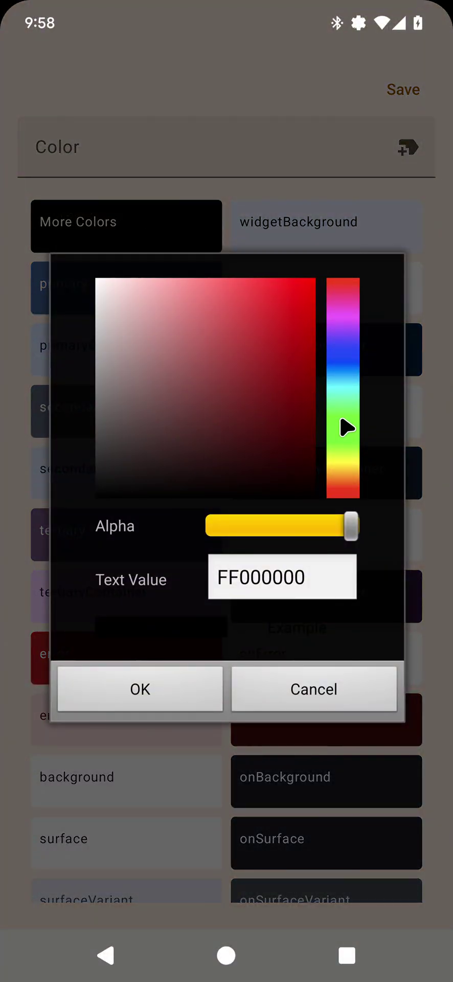
pyautogui.click(352, 419)
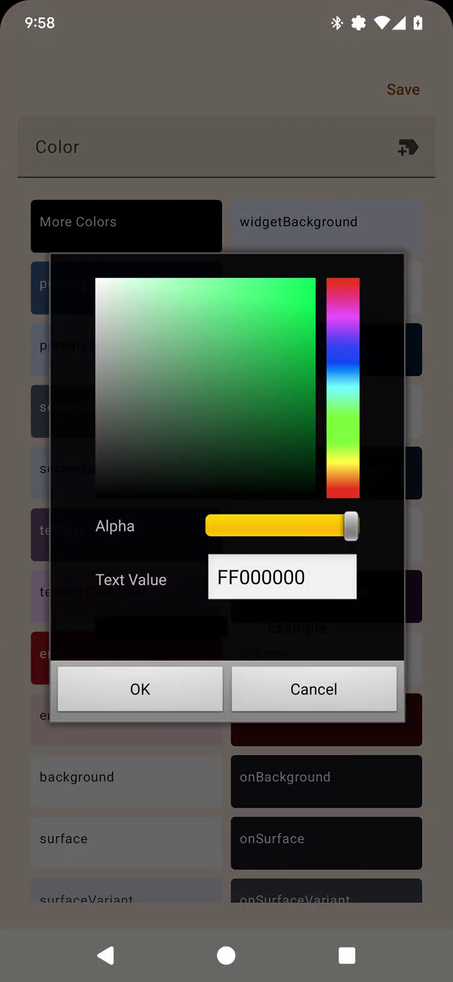
pyautogui.click(210, 699)
pyautogui.click(191, 231)
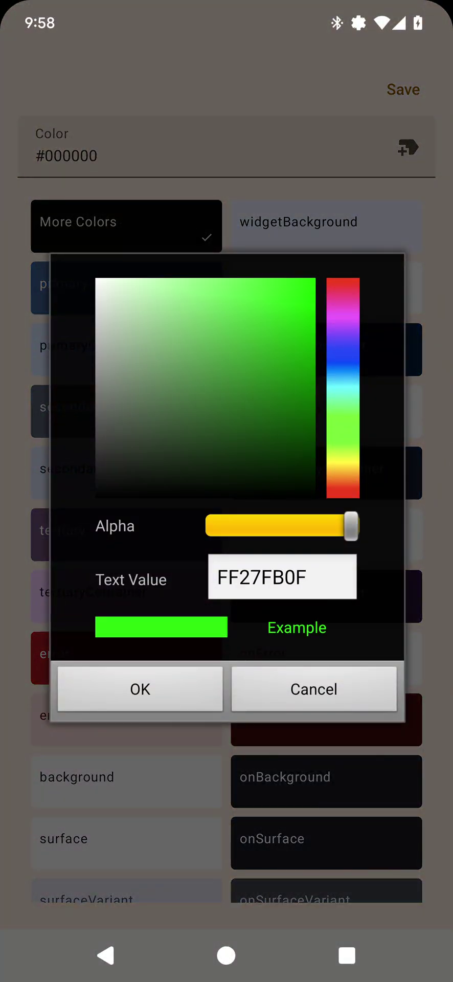
pyautogui.click(153, 686)
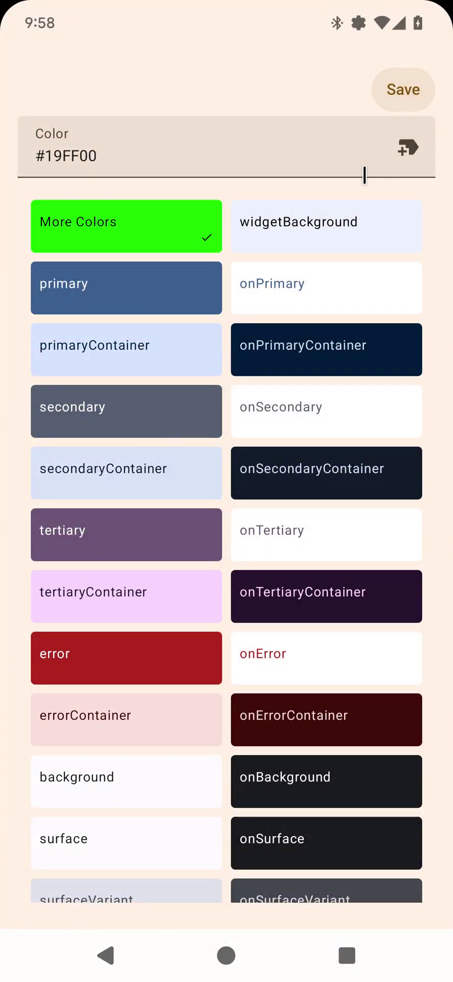
pyautogui.click(407, 100)
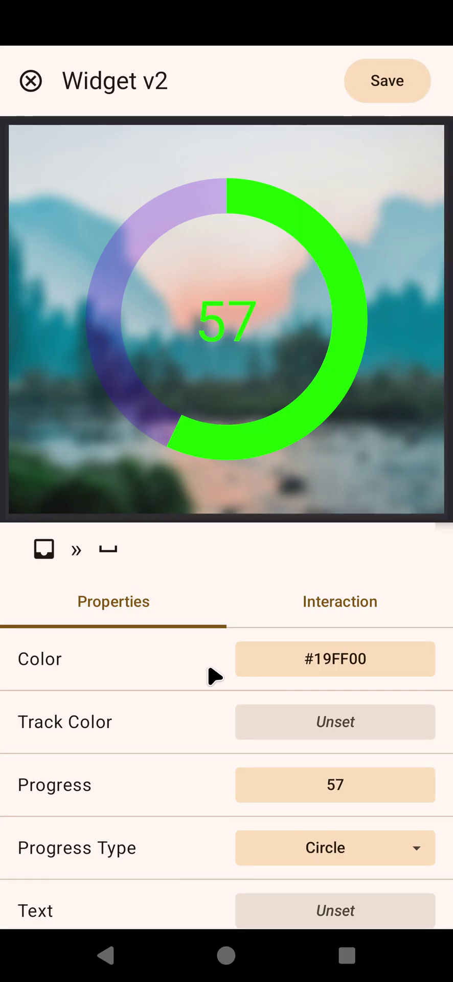
# Set the progress ring's track color to the custom translucent red #3DF21A1A.
pyautogui.click(293, 716)
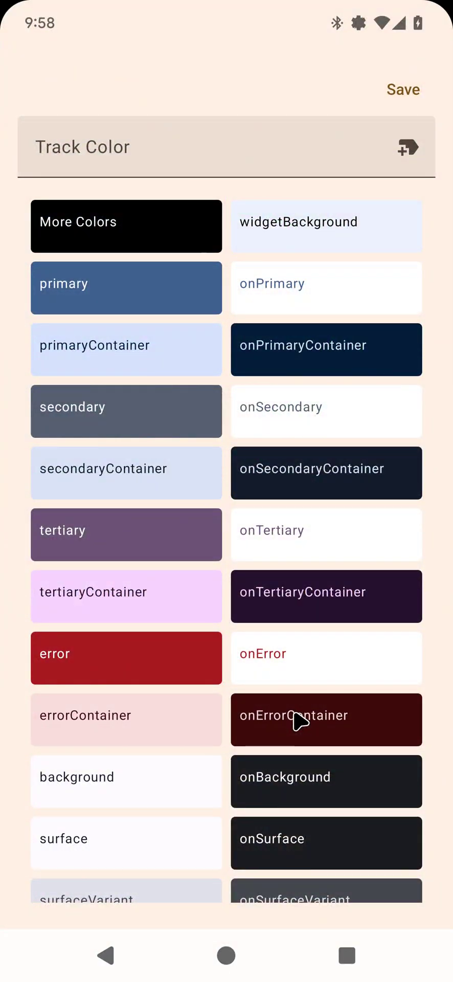
pyautogui.click(296, 716)
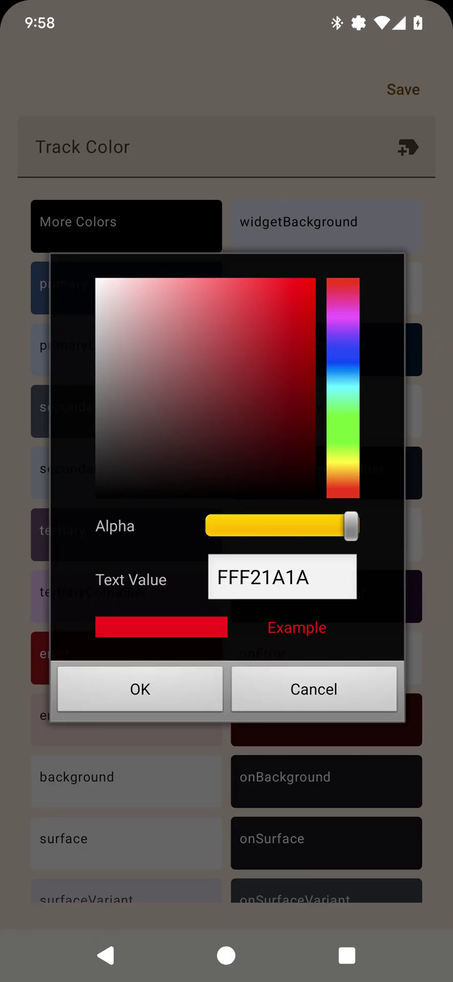
pyautogui.moveTo(351, 526); pyautogui.dragTo(245, 526)
pyautogui.click(140, 689)
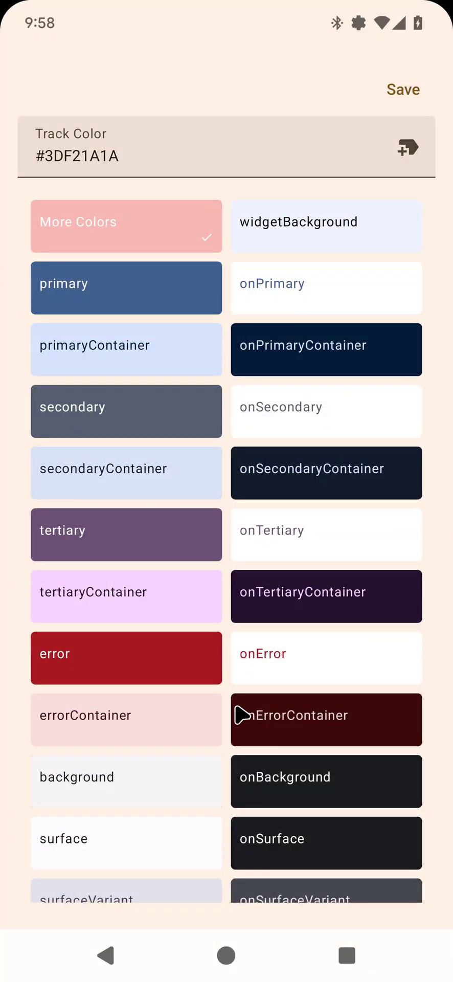
pyautogui.click(385, 81)
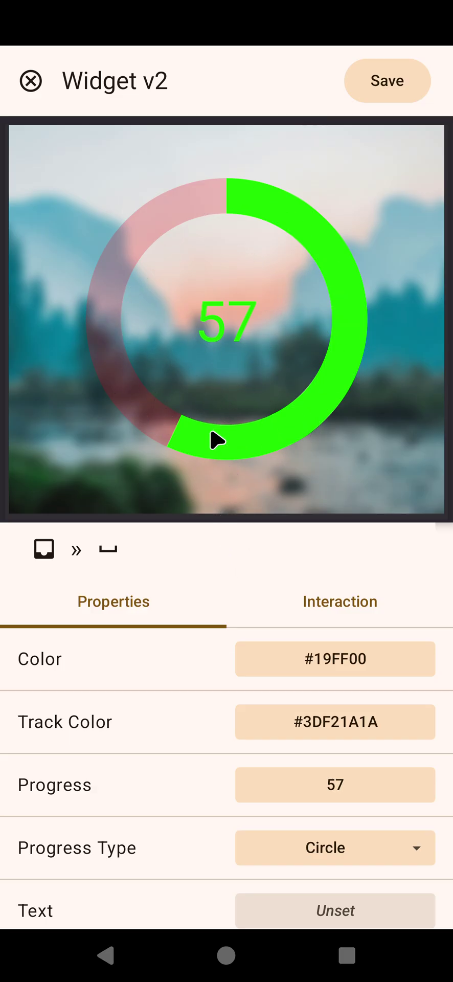
# Set the text in the progress ring to "Cool!".
pyautogui.scroll(-2, 227, 768)
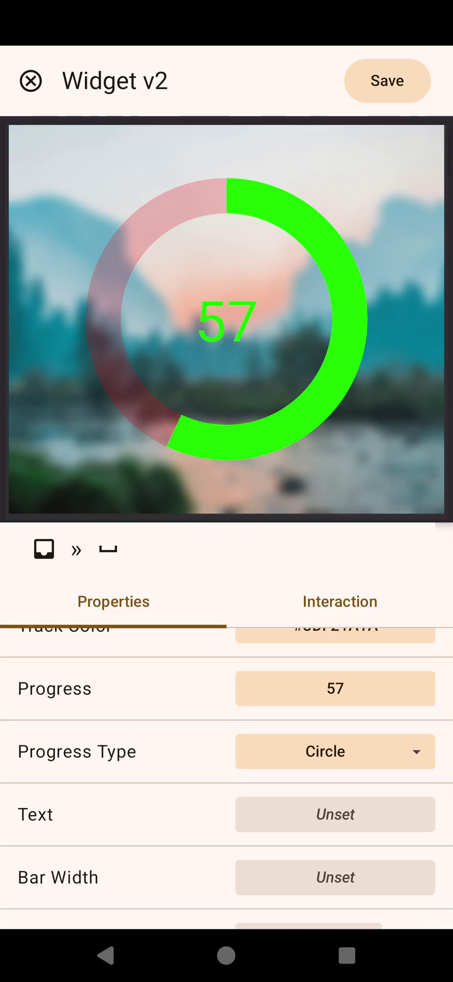
pyautogui.click(335, 814)
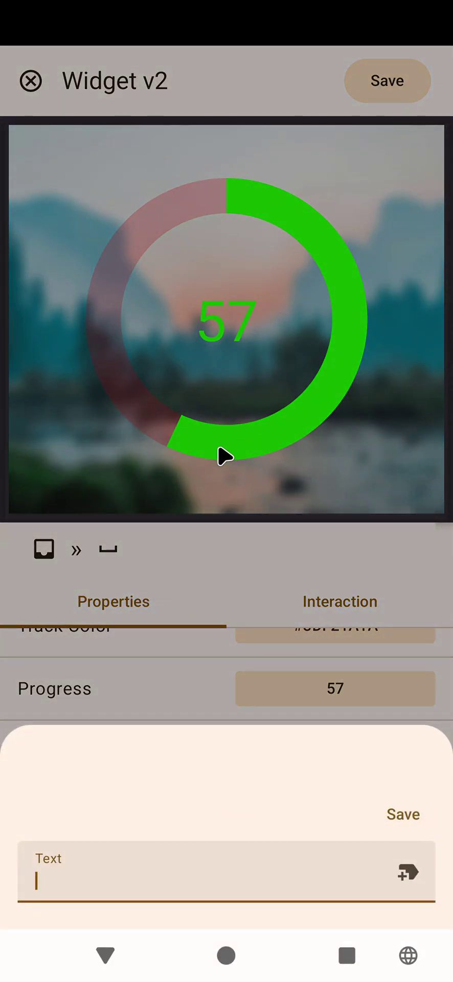
pyautogui.write('Cool!')
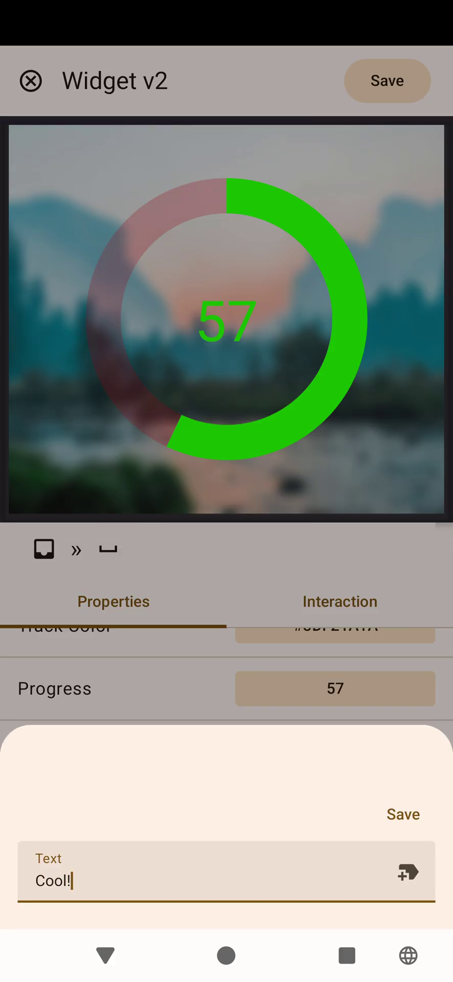
pyautogui.click(403, 811)
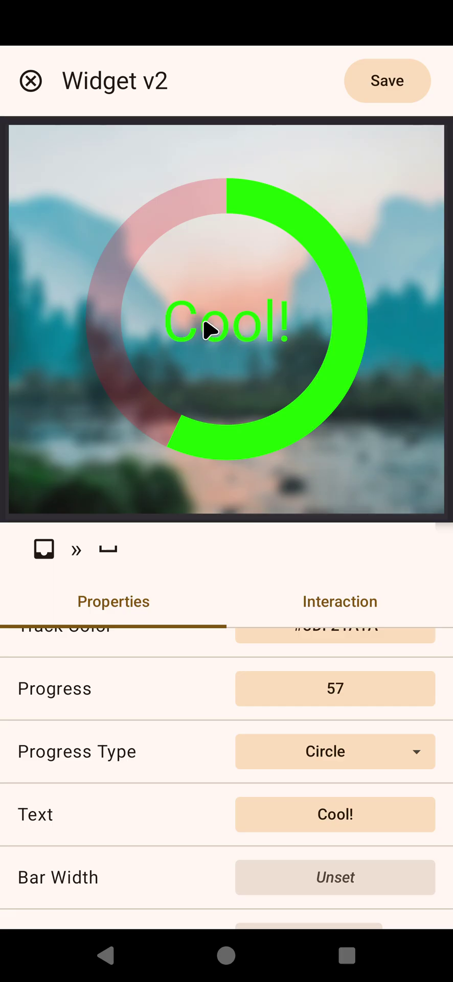
pyautogui.scroll(-4, 178, 674)
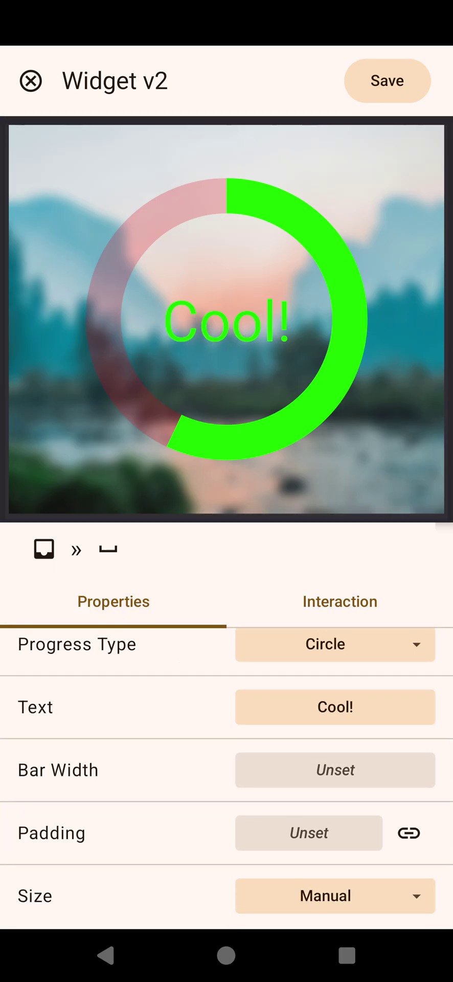
# Set the progress ring's size to Fill and its padding to 16.
pyautogui.click(335, 790)
pyautogui.click(287, 567)
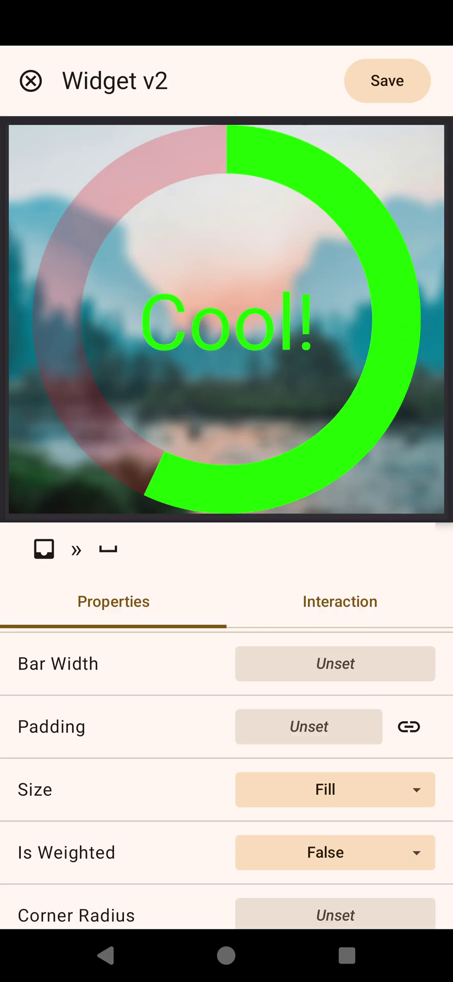
pyautogui.scroll(-3, 226, 779)
pyautogui.scroll(-1, 227, 779)
pyautogui.scroll(4, 227, 779)
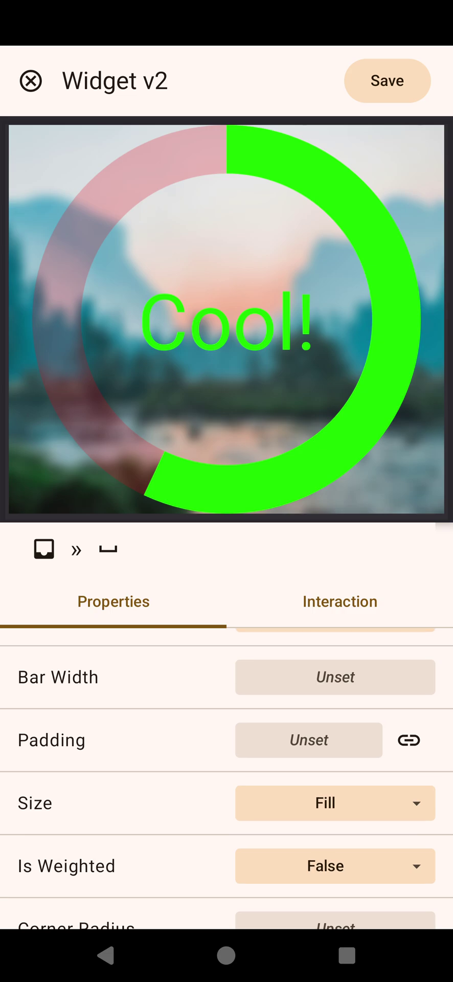
pyautogui.click(271, 739)
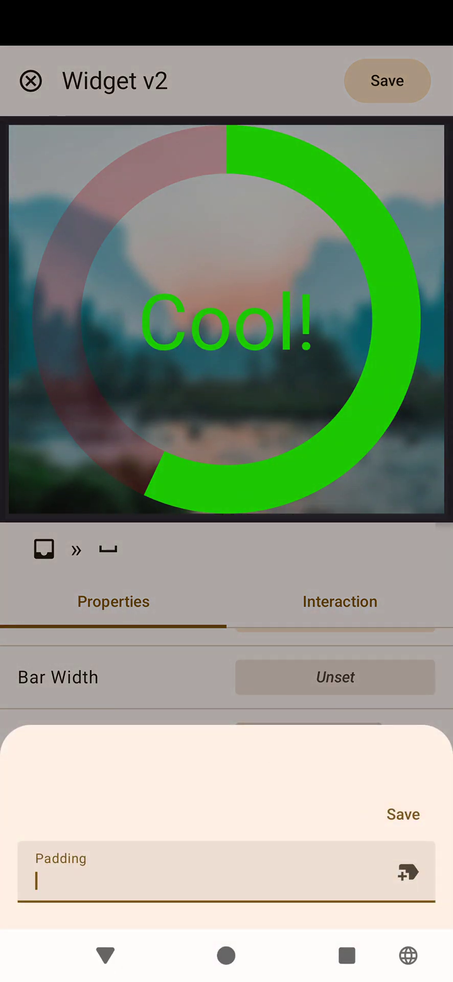
pyautogui.click(385, 814)
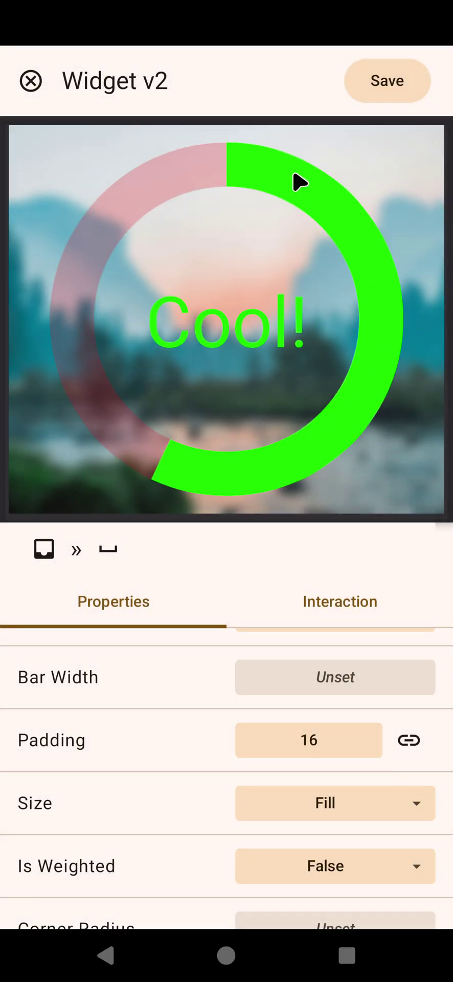
# Save the widget layout and select the complete Progress element block in the custom layout code.
pyautogui.click(363, 79)
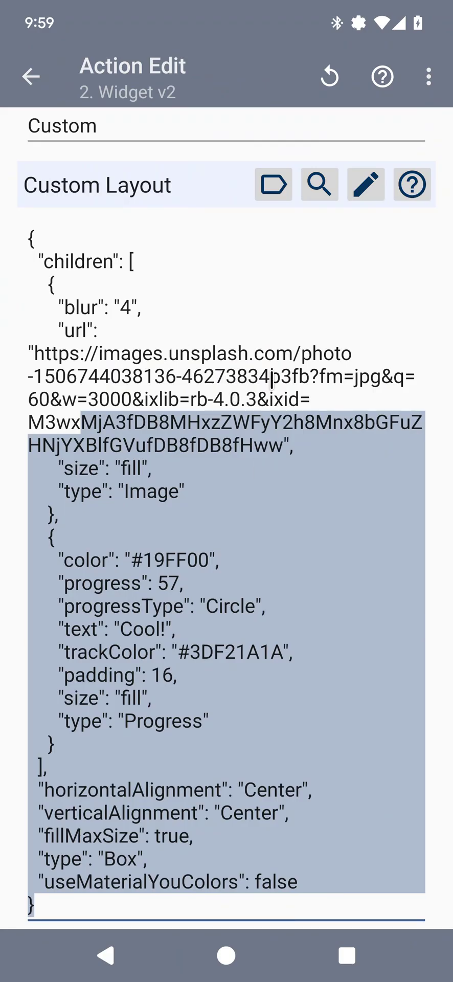
pyautogui.click(51, 538)
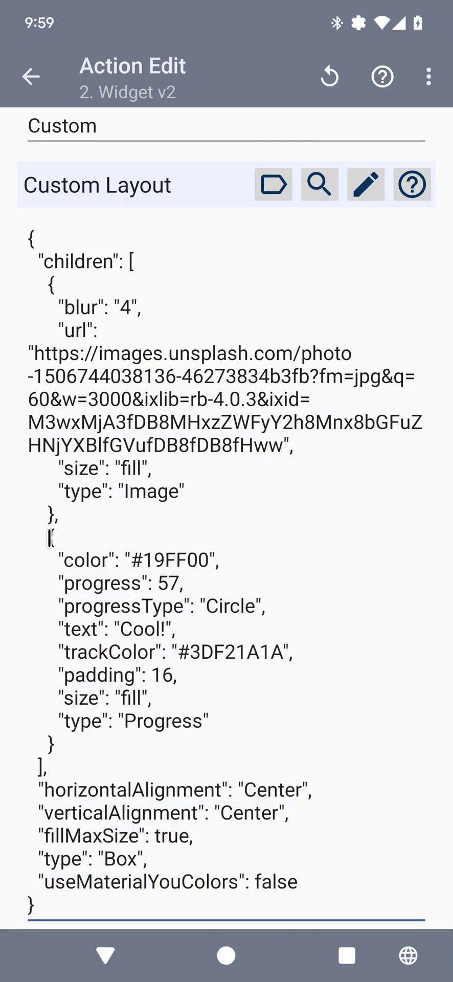
pyautogui.moveTo(51, 538); pyautogui.dragTo(66, 745)
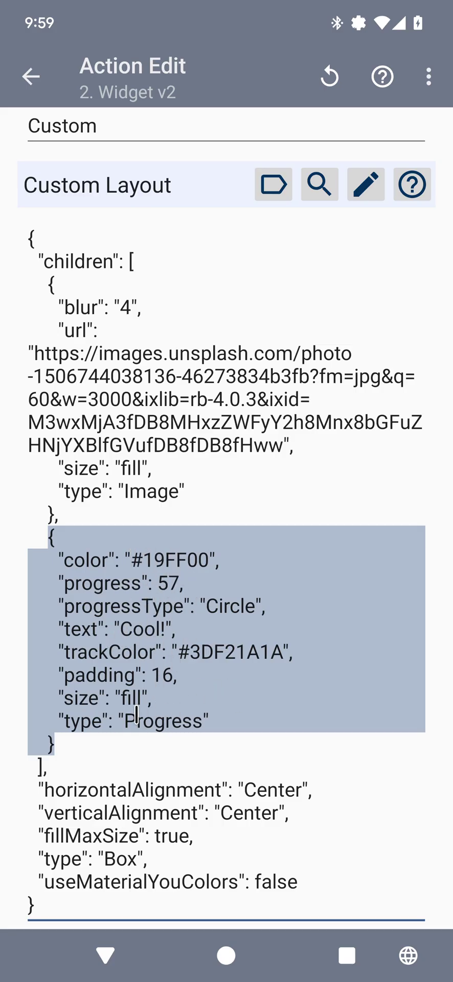
# Return to the Test Widget task, run it, and view the widget on the home screen.
pyautogui.click(23, 92)
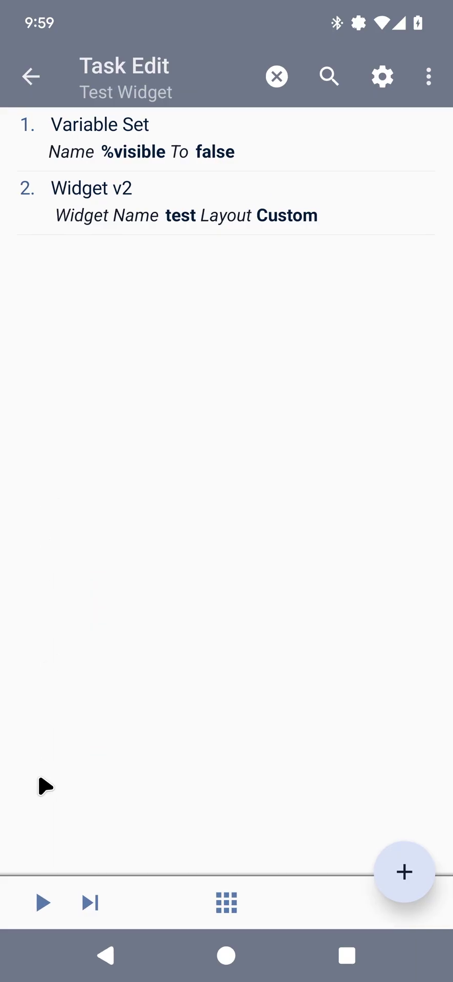
pyautogui.click(45, 900)
pyautogui.click(225, 955)
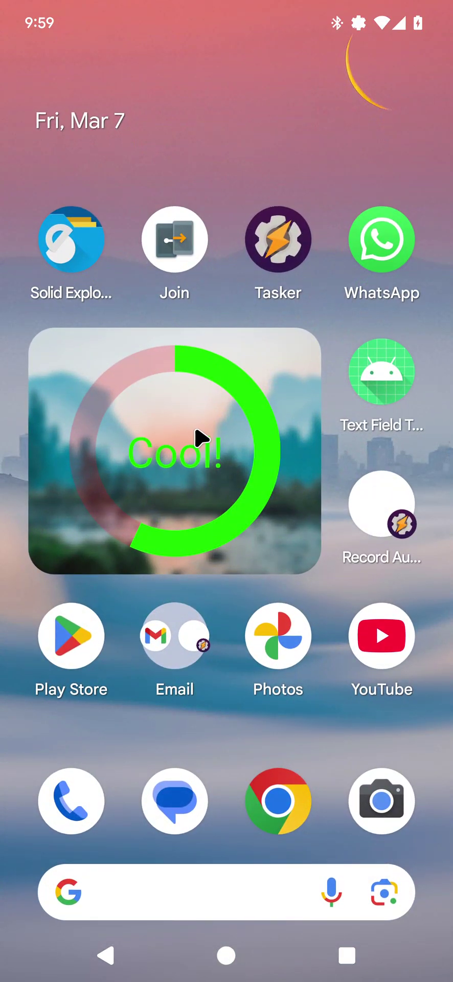